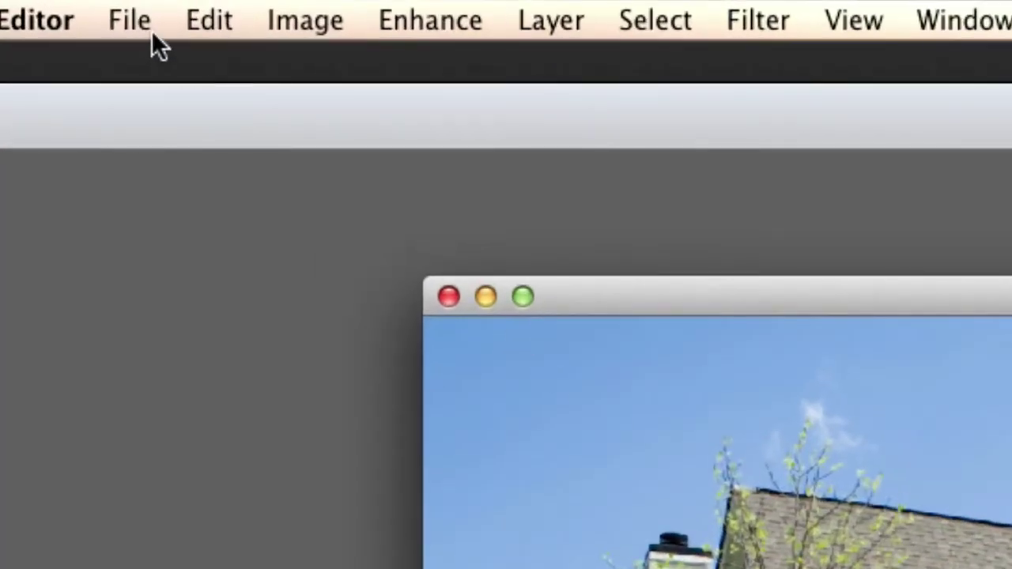
Create a blank 1280 × 720, 300 ppi transparent document and place it beside the house photo
left_click(147, 32)
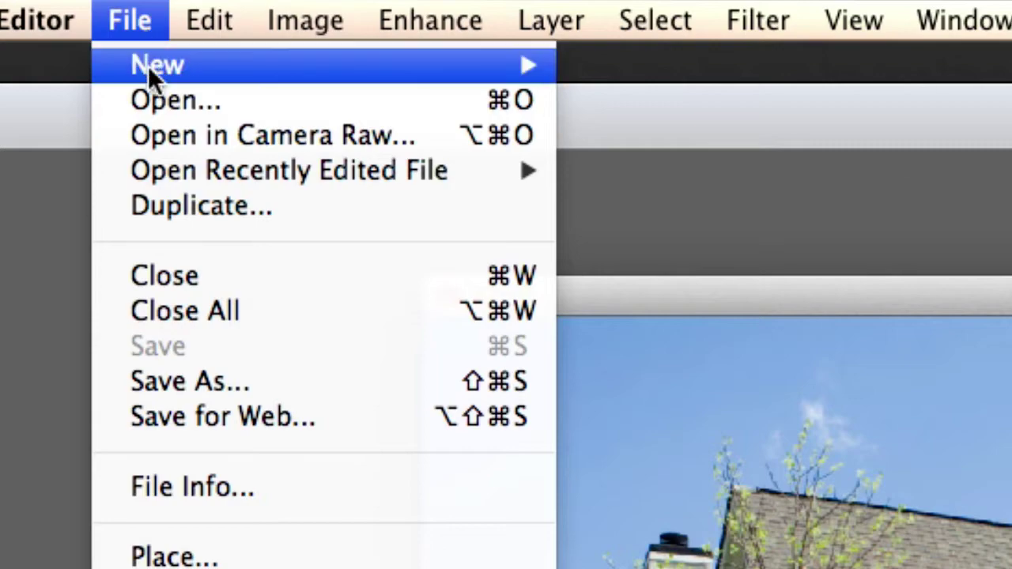
mouse_move(147, 66)
left_click(625, 75)
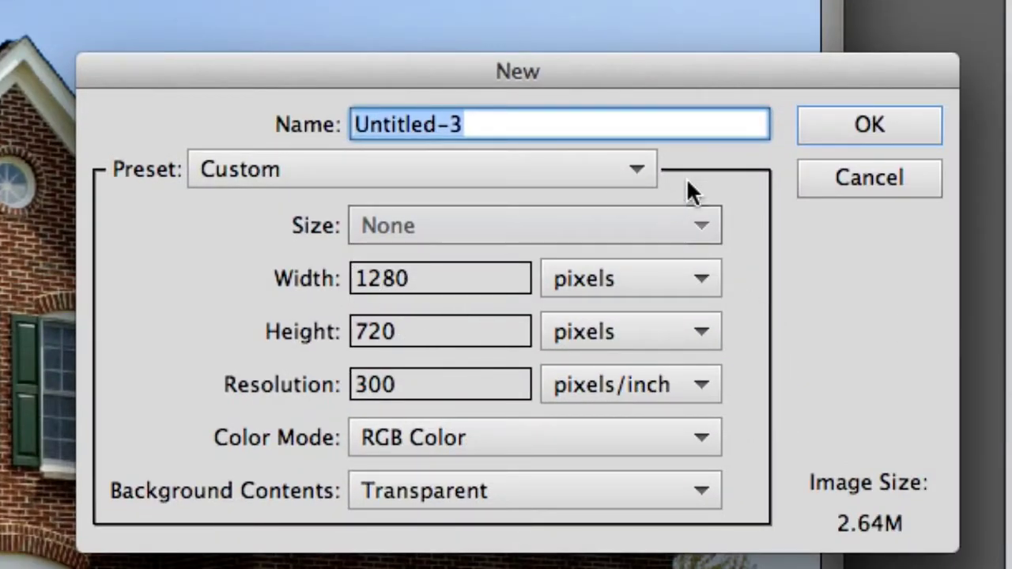
left_click(860, 131)
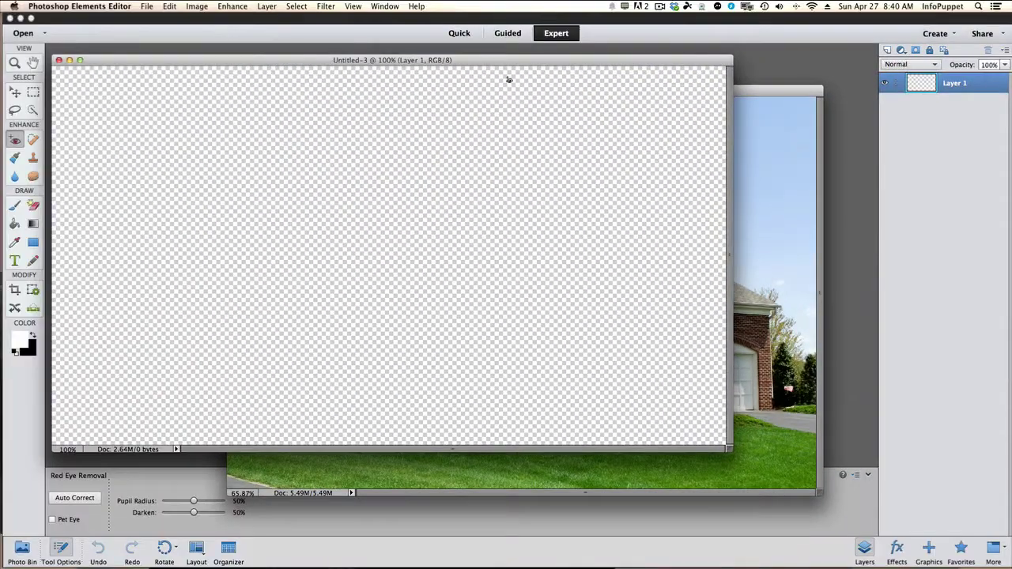
left_click_drag(506, 59, 656, 131)
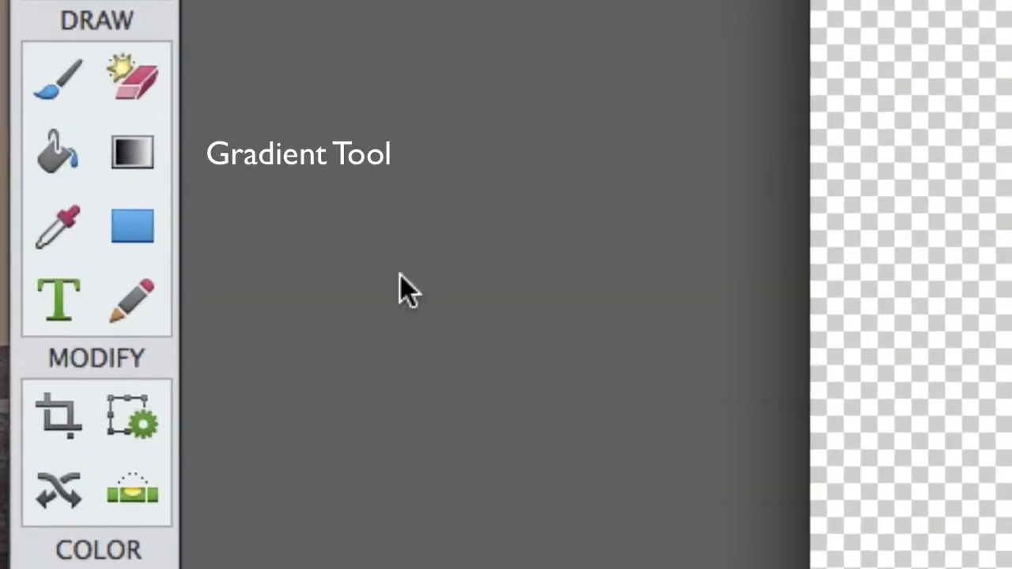
Drag a diagonal Foreground to Background gradient across the canvas, then render Clouds over it
left_click(119, 148)
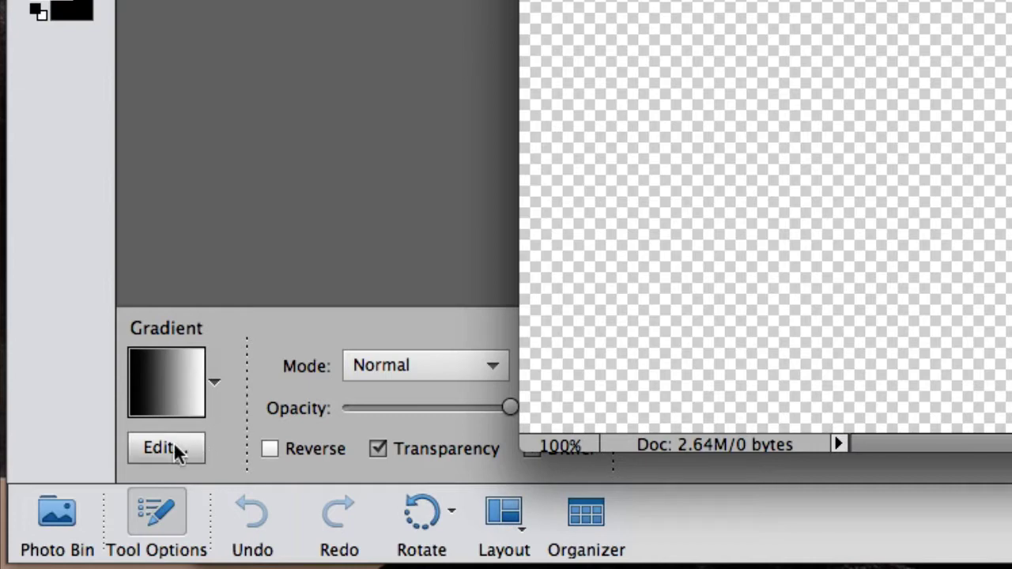
left_click(168, 448)
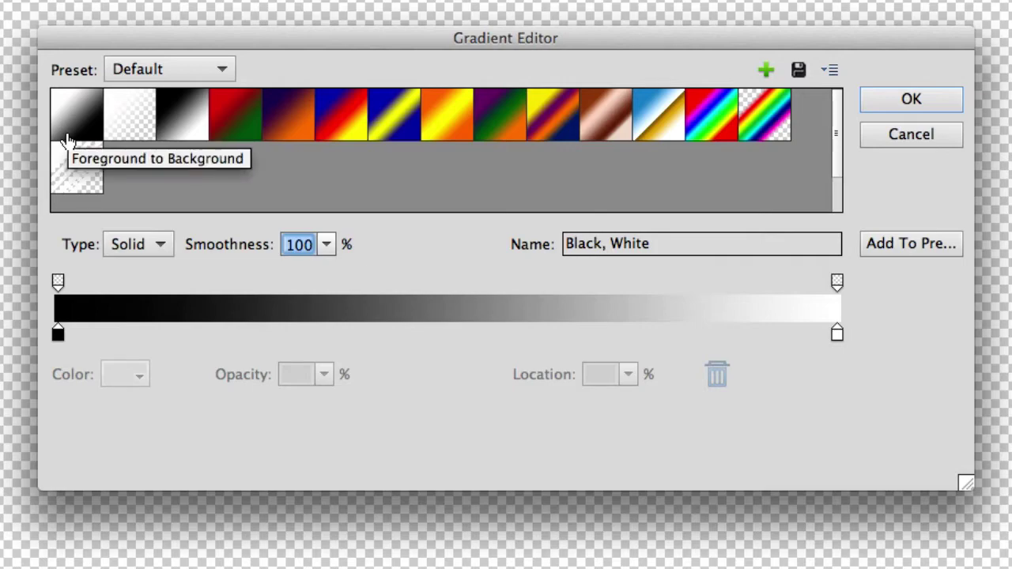
left_click(68, 141)
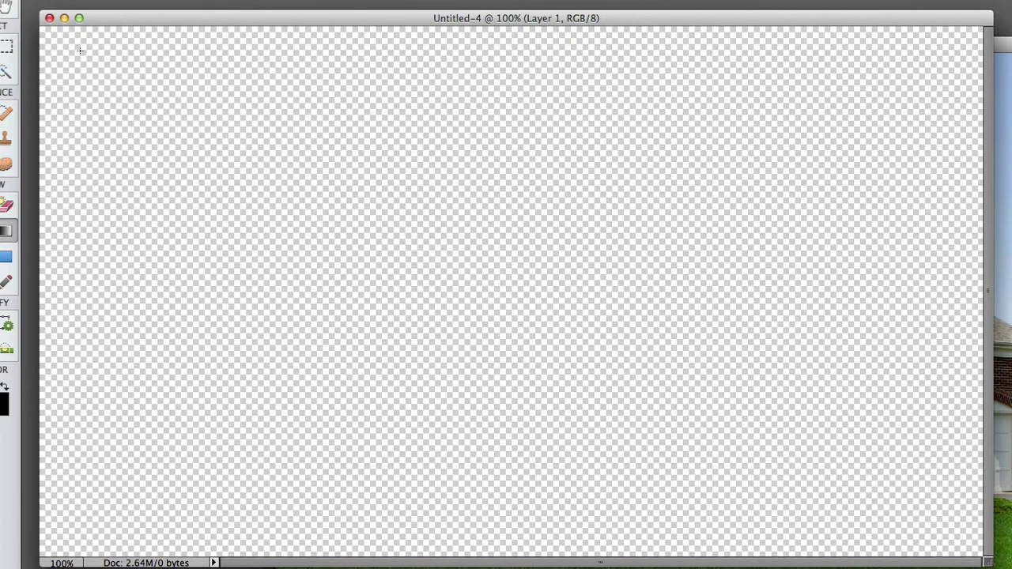
left_click_drag(49, 31, 978, 551)
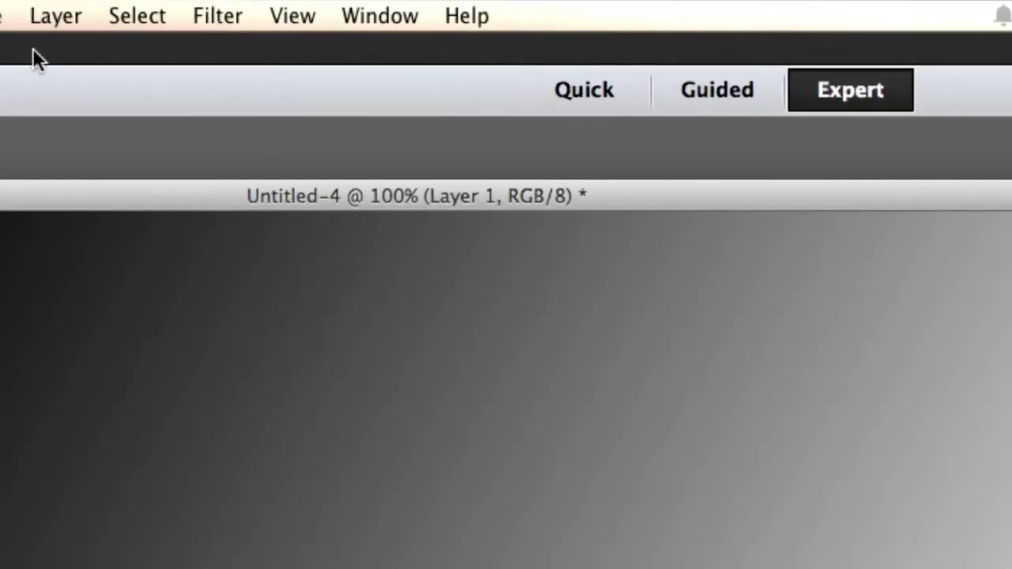
left_click(220, 17)
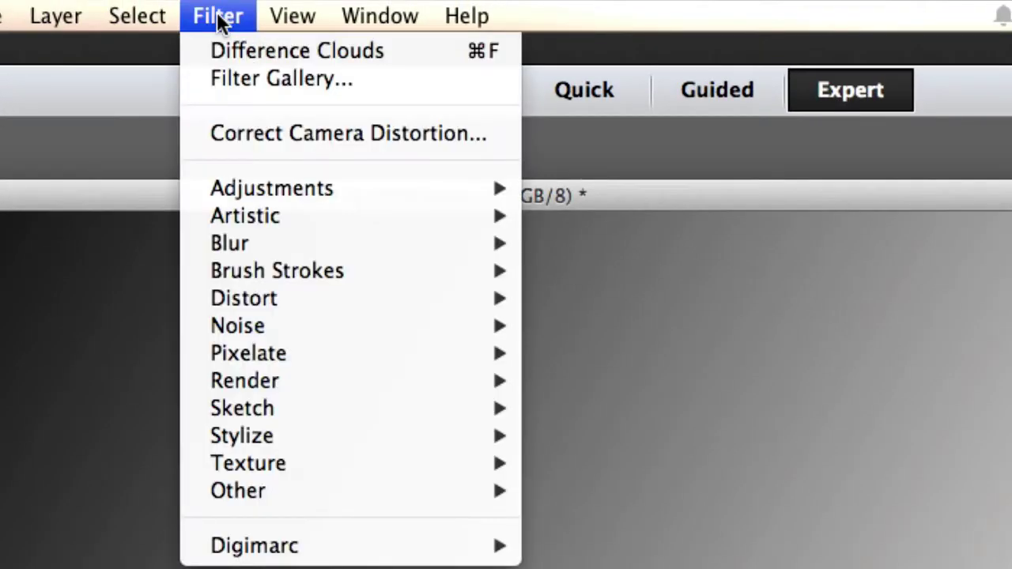
mouse_move(285, 383)
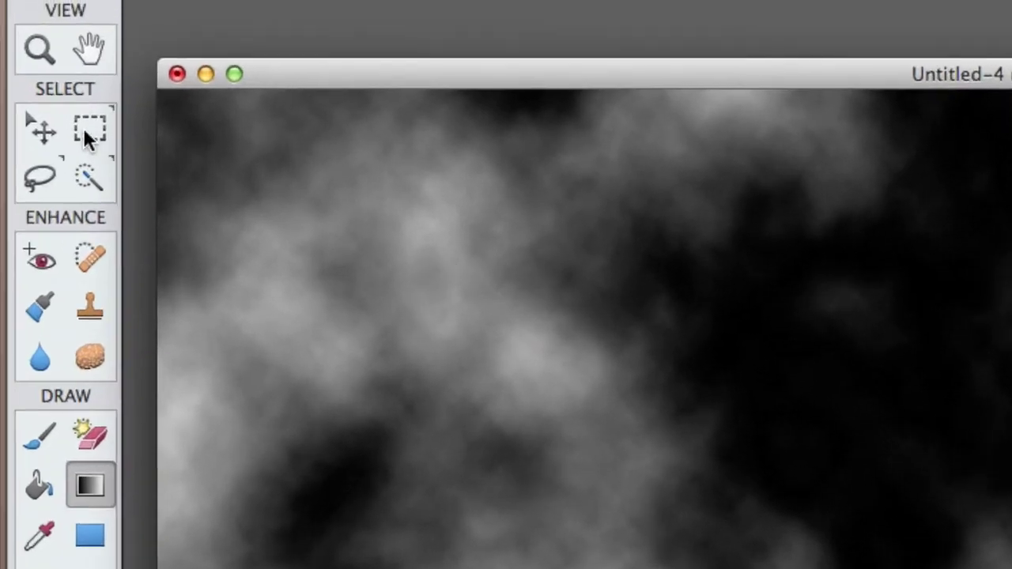
Drag the clouds onto the house photo as Layer 1 and scale them to about 133% to cover it
left_click(37, 126)
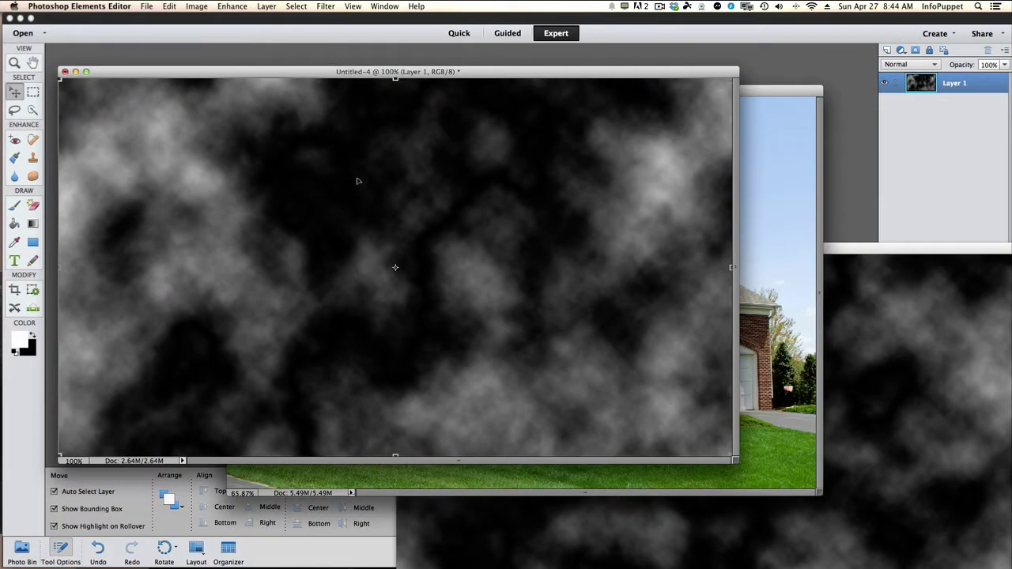
left_click_drag(497, 76, 363, 70)
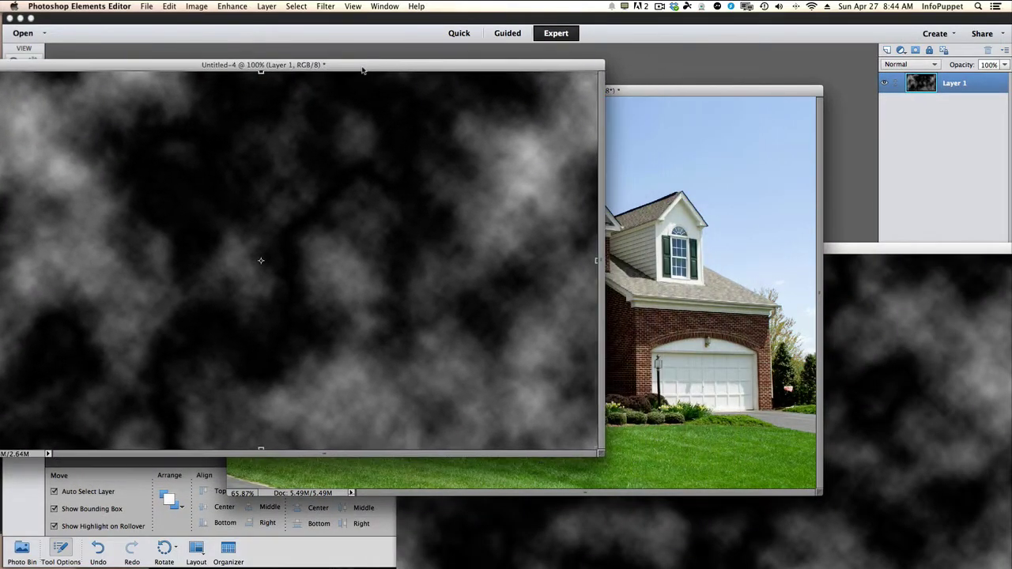
left_click_drag(418, 140, 514, 155)
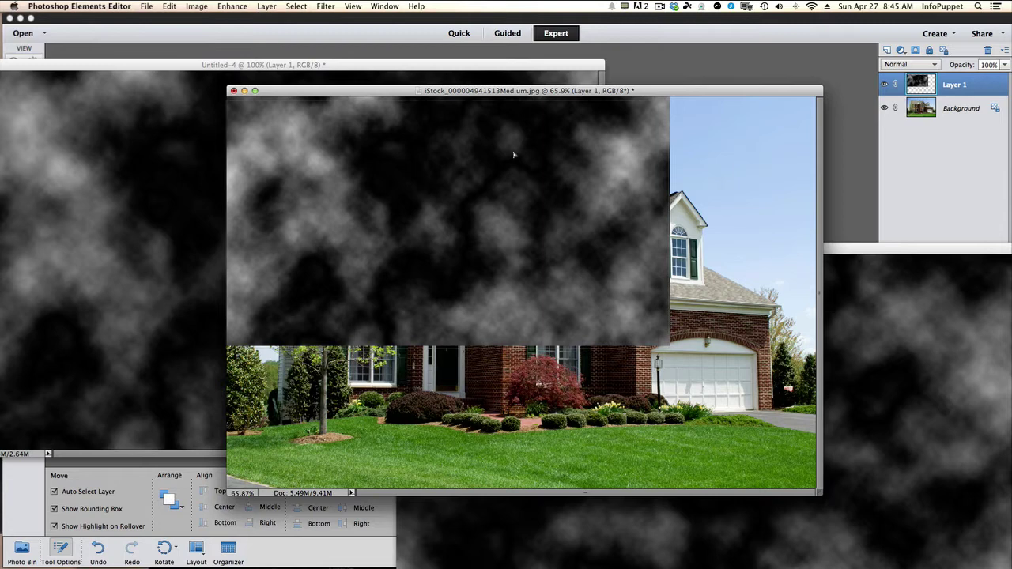
left_click_drag(669, 345, 823, 415)
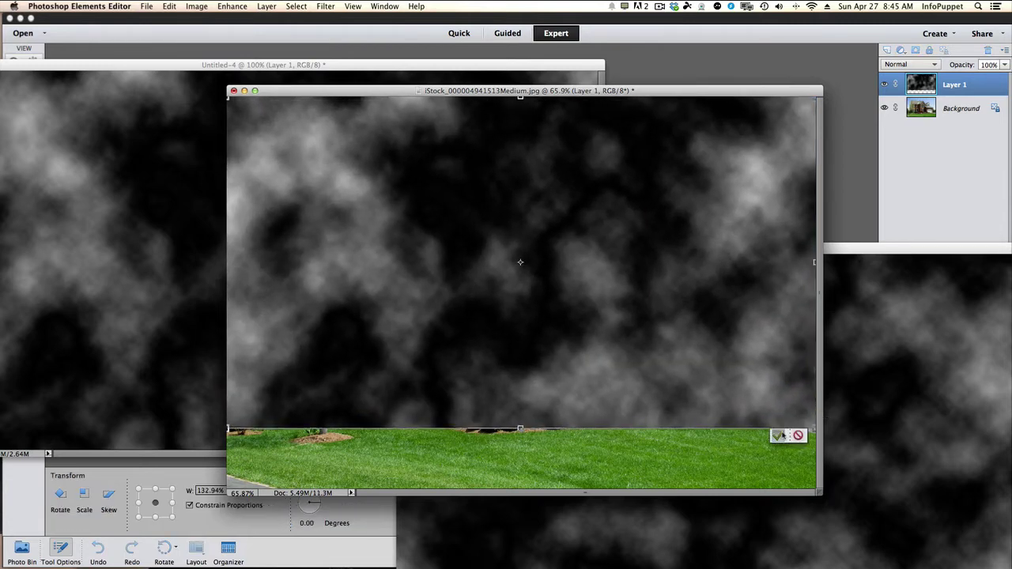
left_click(778, 435)
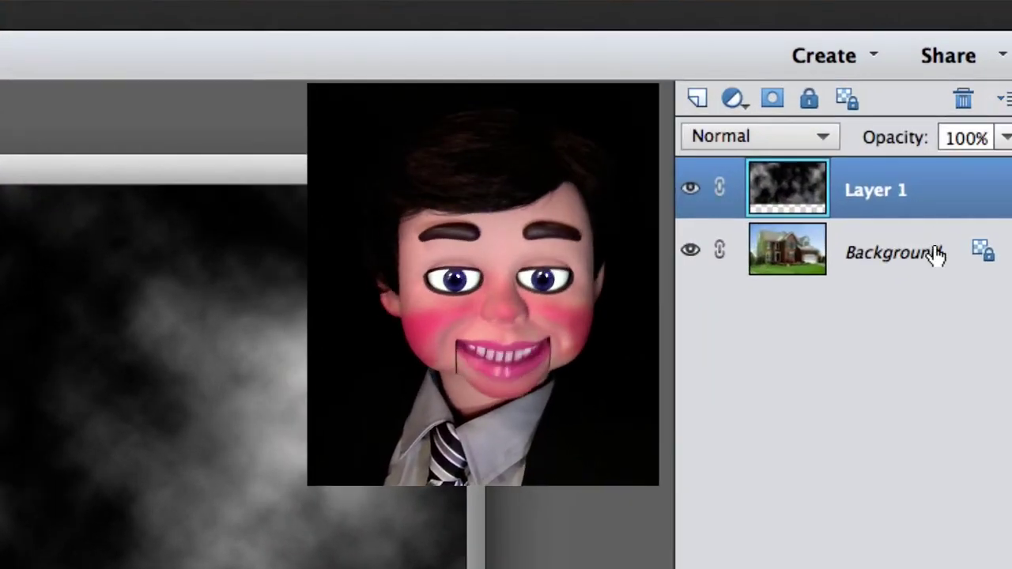
Hide Layer 1, choose Quick Selection, and make the house photo's Background layer active
left_click(691, 188)
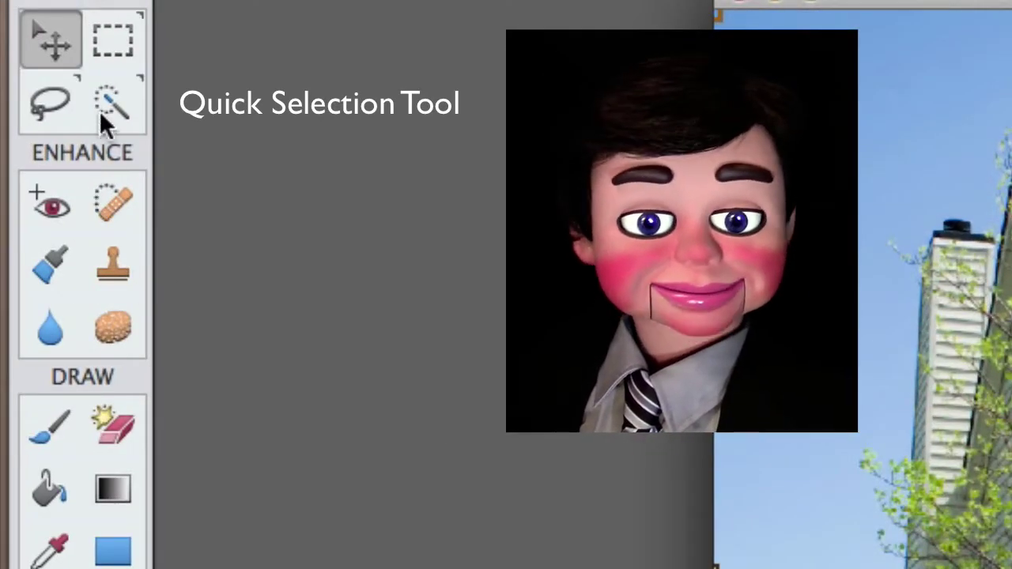
left_click(103, 104)
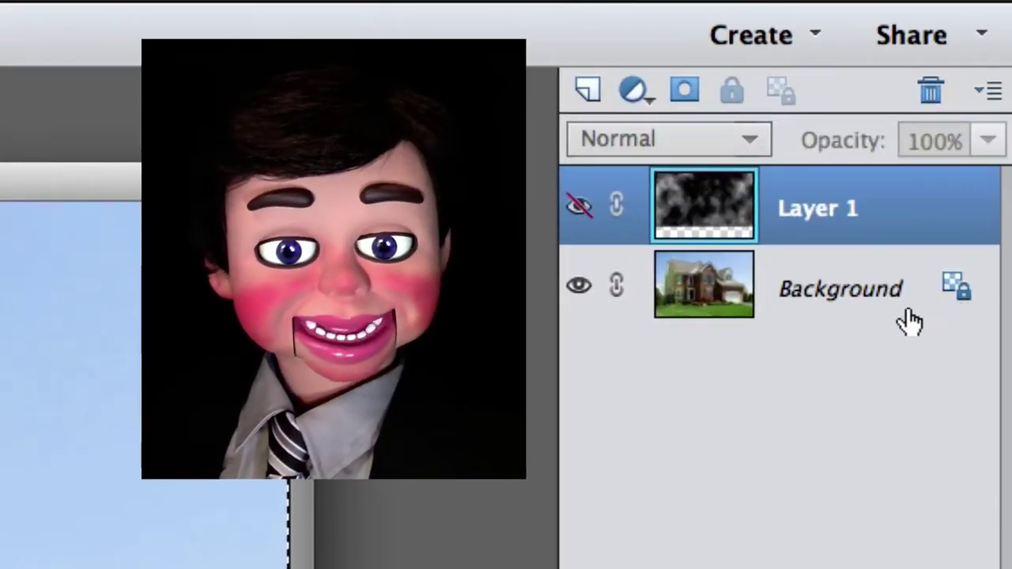
left_click(867, 303)
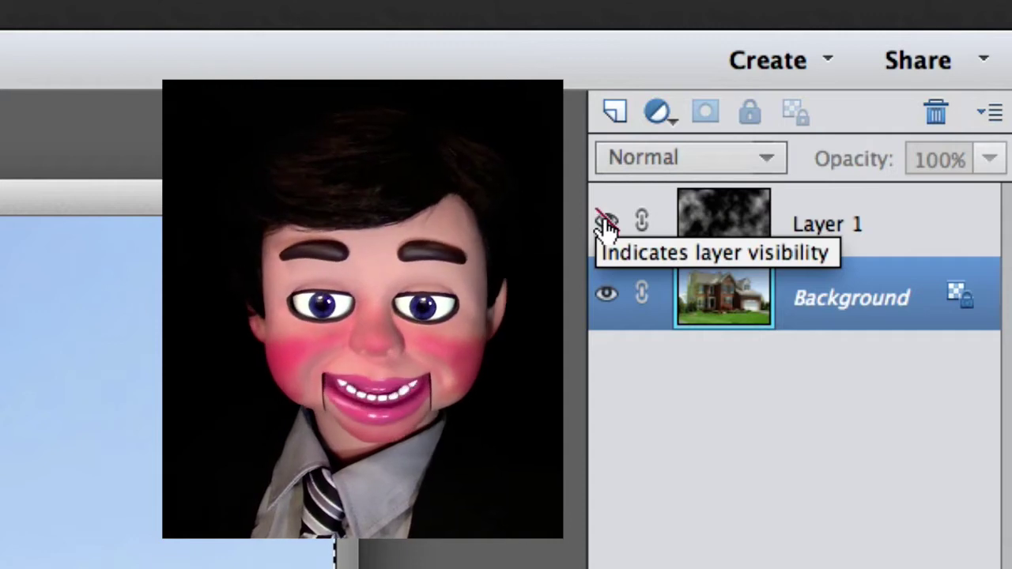
Show and activate Layer 1, then invert the selection to clear the clouds over the house
left_click(606, 223)
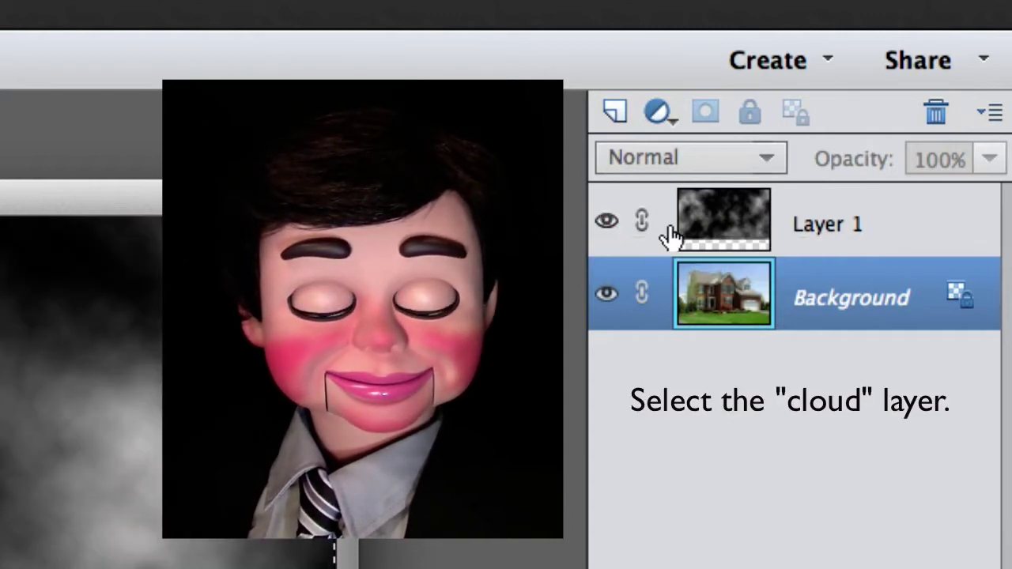
left_click(838, 231)
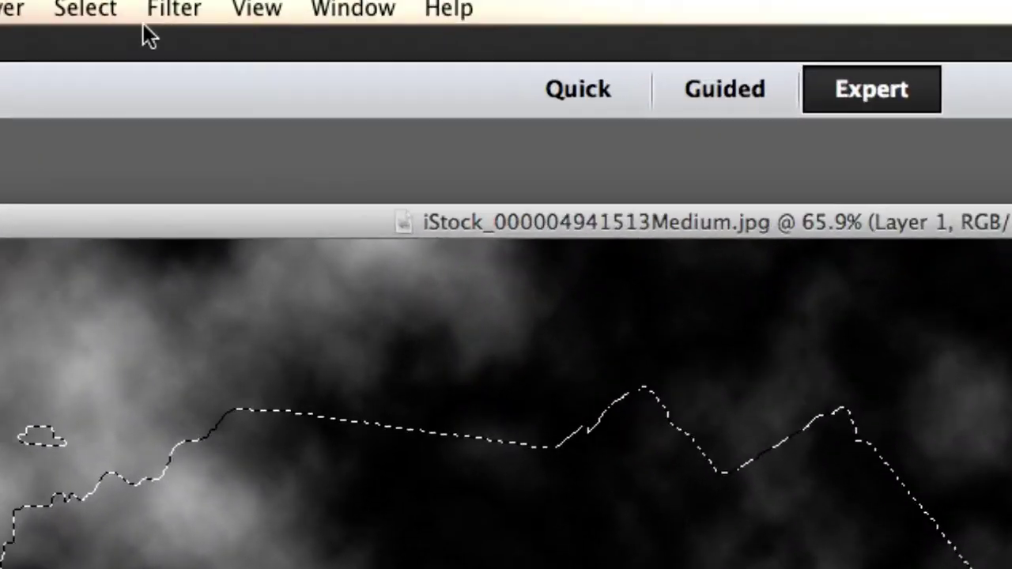
left_click(71, 18)
left_click(131, 157)
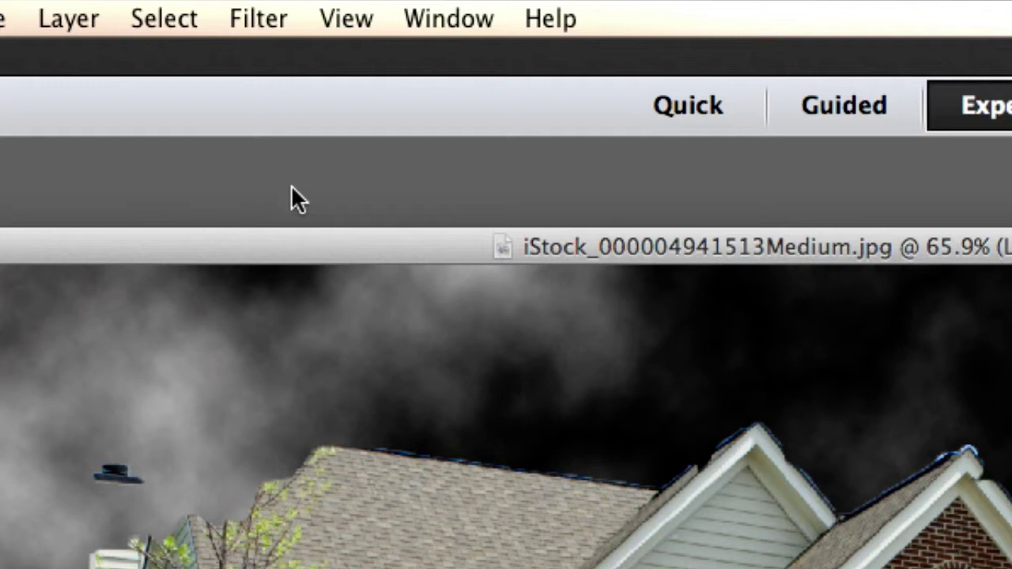
Add a Levels adjustment layer from Layer > New Adjustment Layer, keeping the name Levels 1
left_click(66, 24)
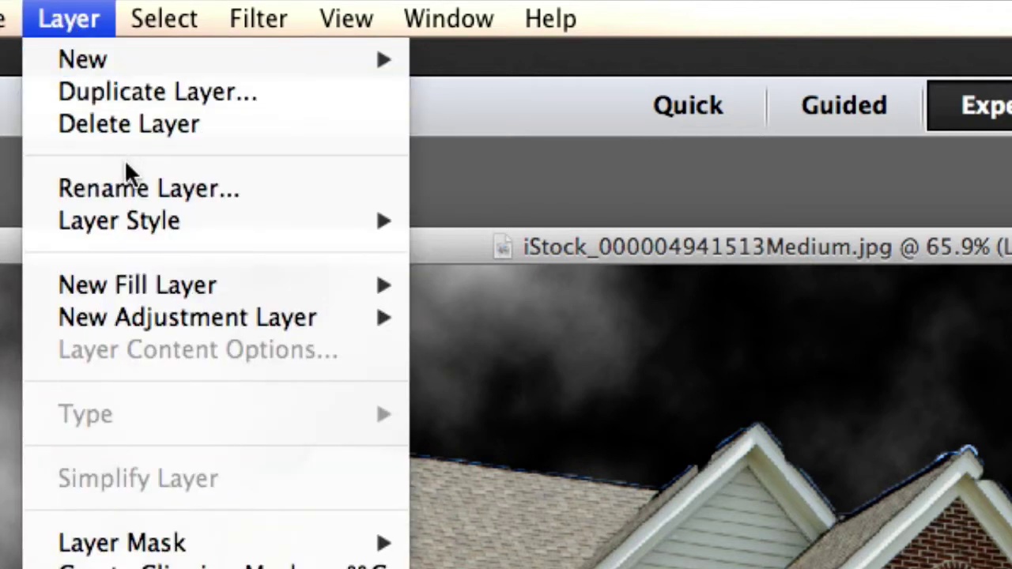
mouse_move(230, 316)
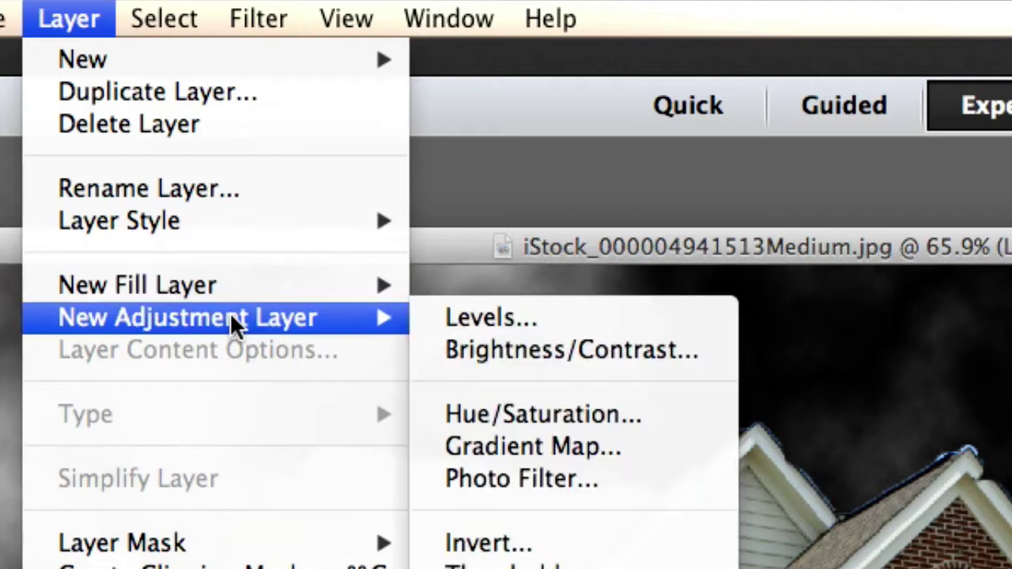
left_click(522, 326)
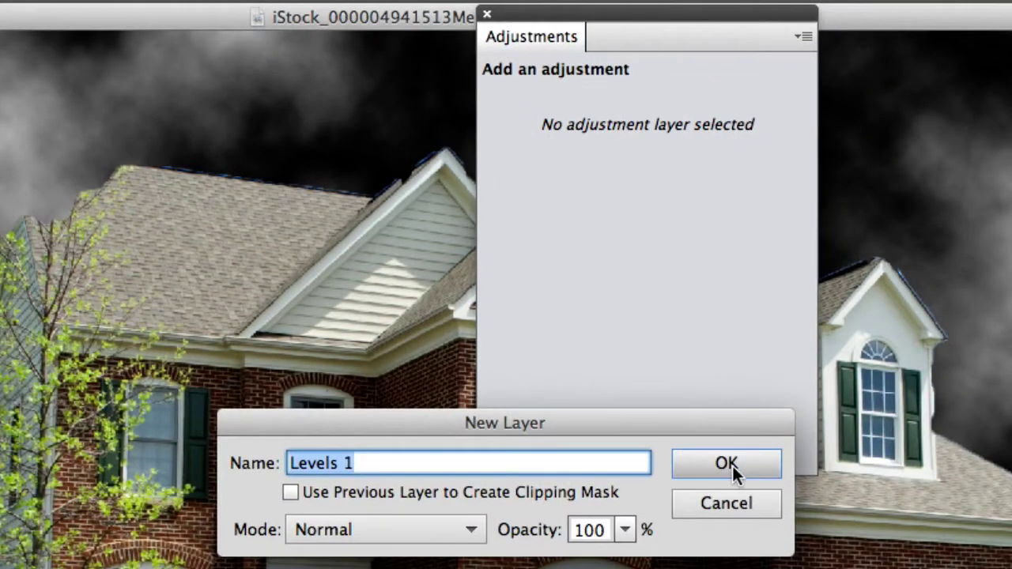
left_click(726, 463)
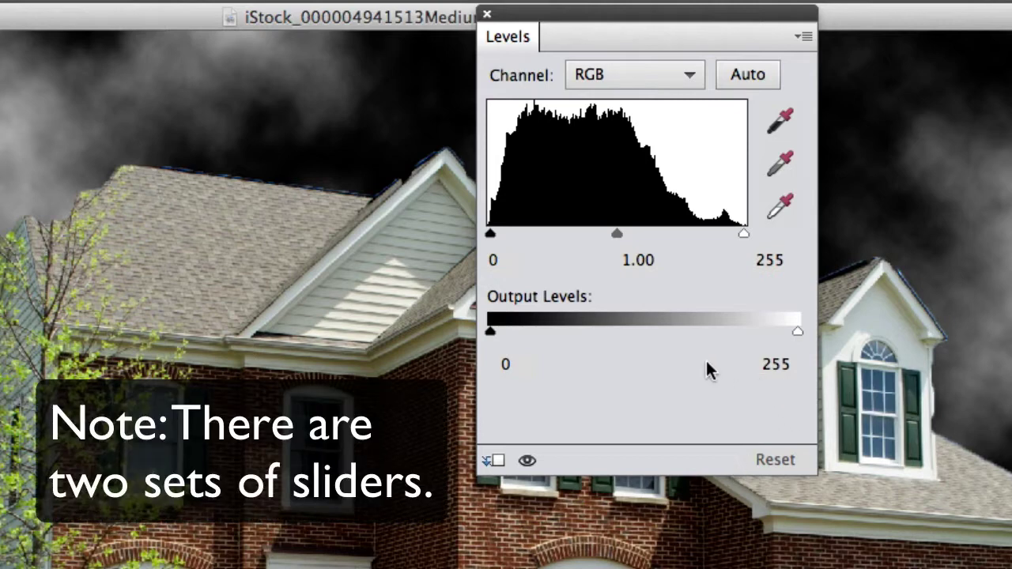
left_click_drag(489, 330, 585, 332)
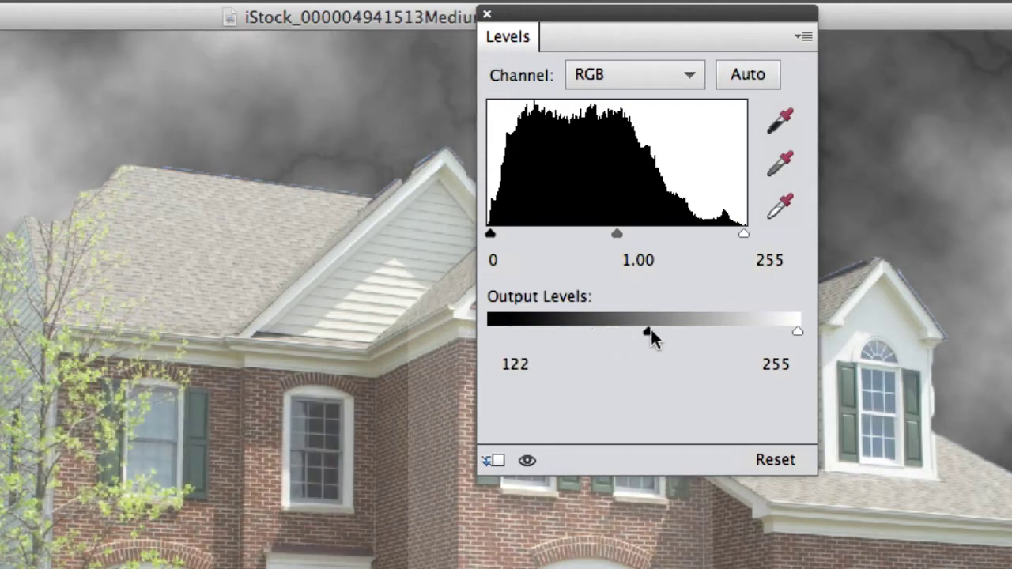
left_click_drag(652, 330, 481, 330)
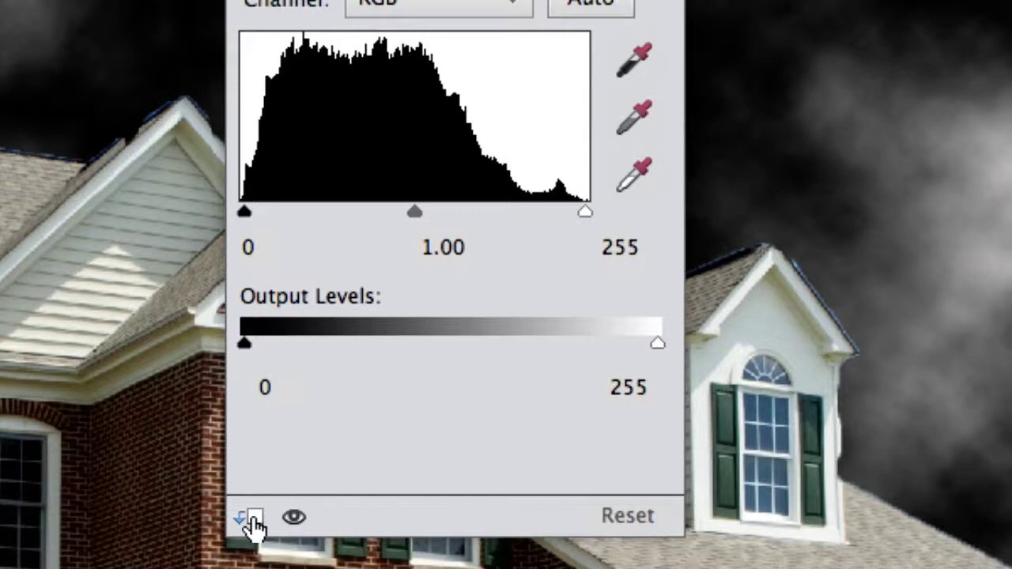
Clip Levels 1 to the cloud layer and invert its output levels to 255 and 0
left_click(82, 494)
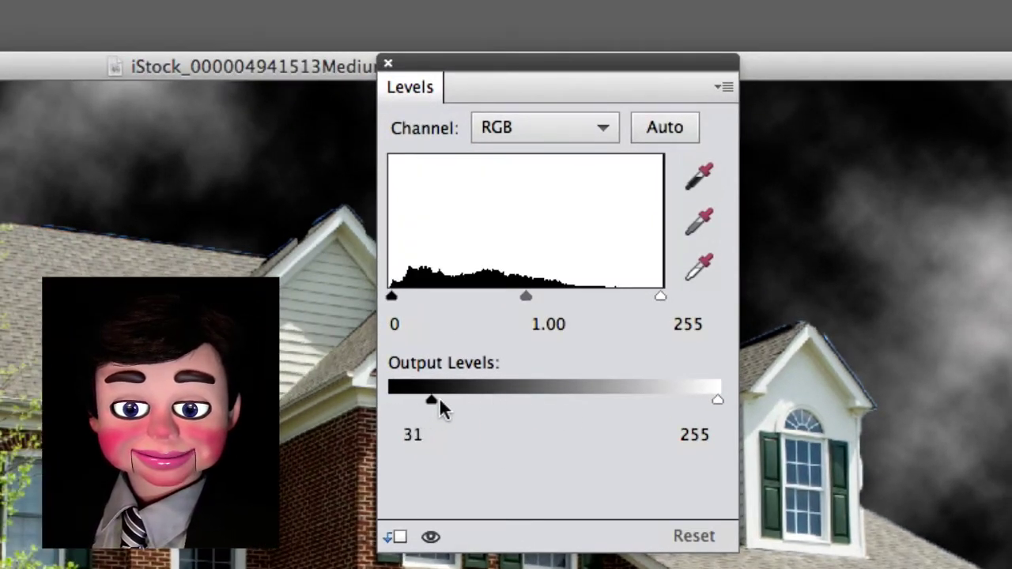
left_click_drag(440, 398, 626, 403)
left_click_drag(714, 399, 384, 399)
left_click_drag(613, 399, 727, 395)
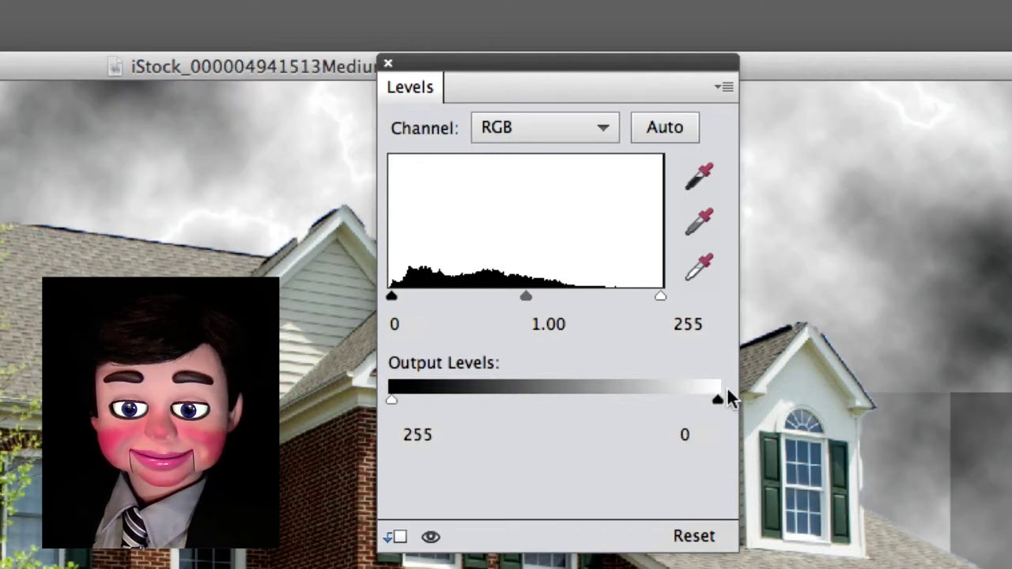
left_click_drag(603, 61, 680, 568)
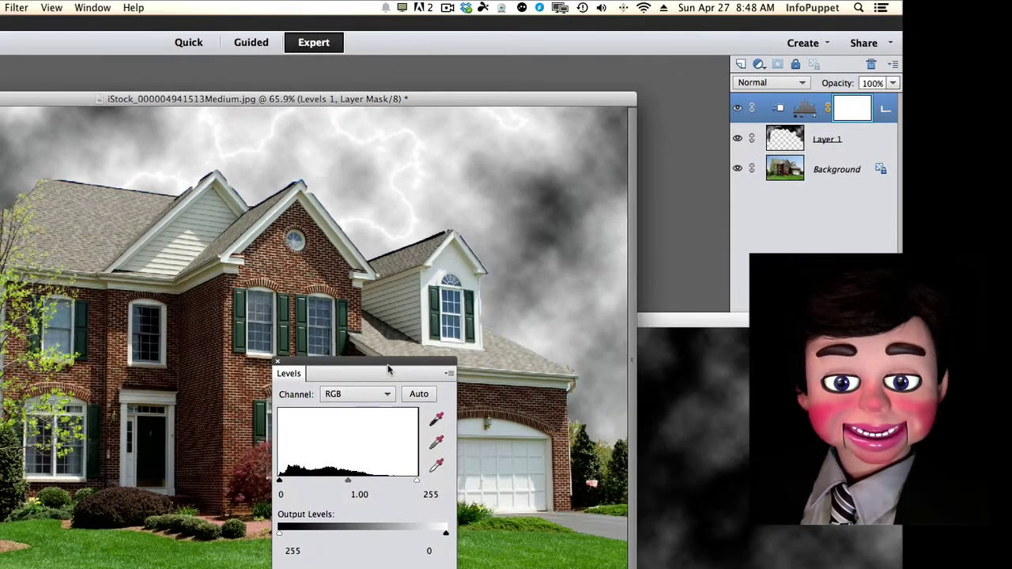
left_click_drag(388, 370, 263, 266)
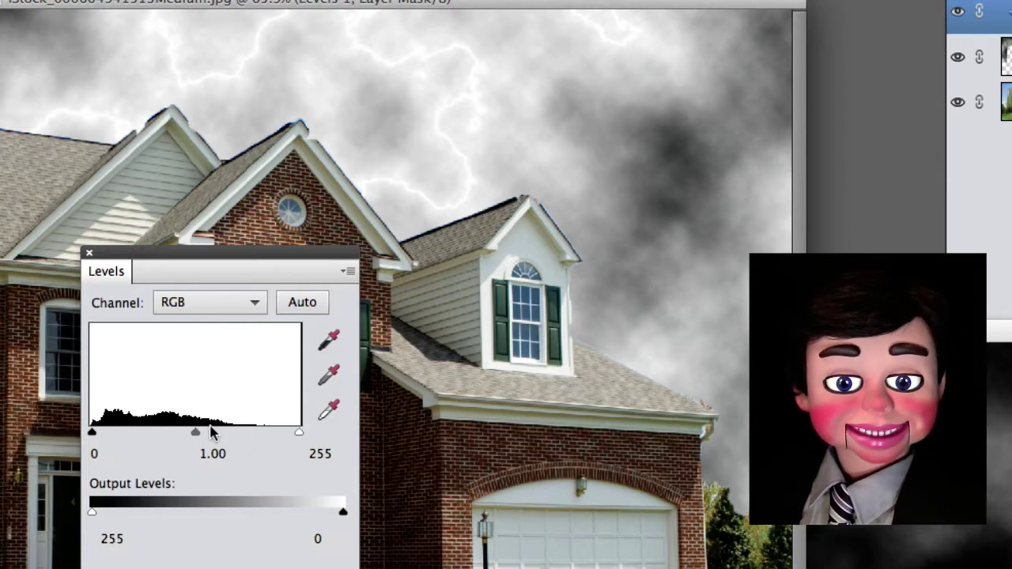
Set the Levels 1 input levels to 8, 1.66 and 54 for a near-black sky
left_click_drag(197, 434, 131, 432)
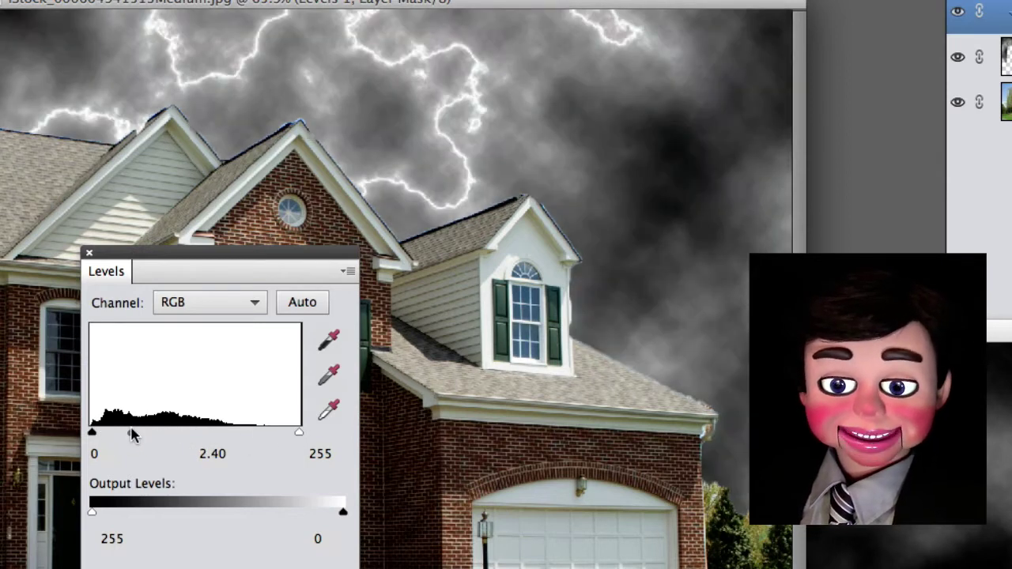
left_click_drag(288, 435, 266, 434)
mouse_move(125, 434)
left_mouse_down()
mouse_move(160, 435)
mouse_move(116, 437)
mouse_move(137, 439)
left_mouse_up()
left_click_drag(200, 254, 306, 349)
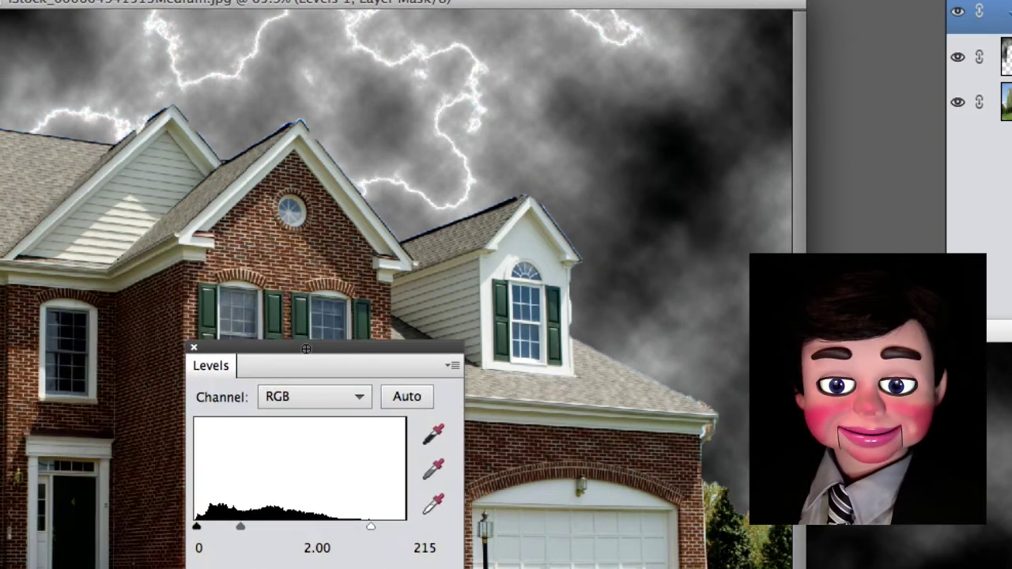
mouse_move(196, 528)
left_mouse_down()
mouse_move(208, 529)
mouse_move(200, 532)
left_mouse_up()
mouse_move(364, 533)
left_mouse_down()
mouse_move(224, 533)
mouse_move(360, 529)
left_mouse_up()
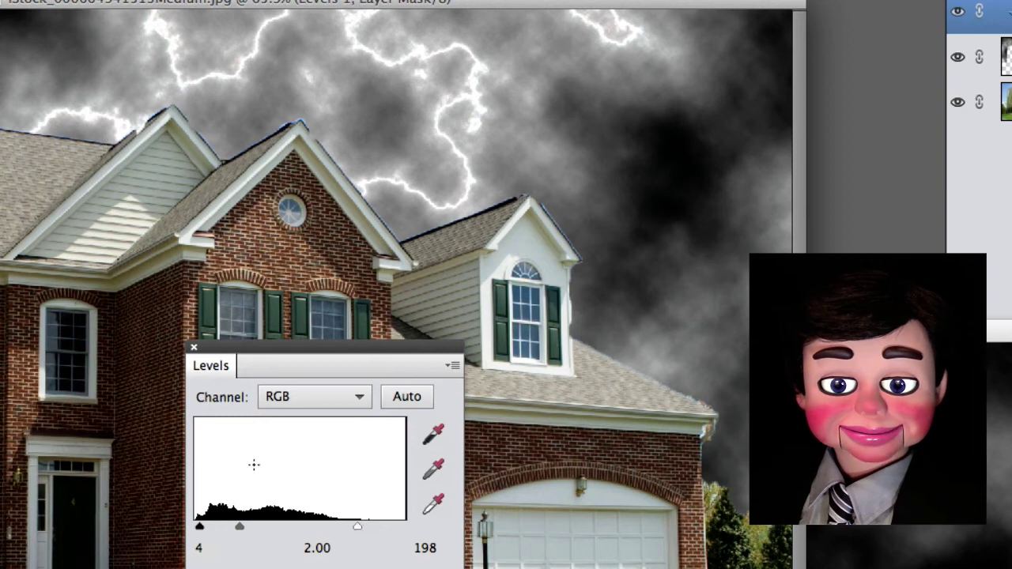
left_click_drag(331, 347, 575, 302)
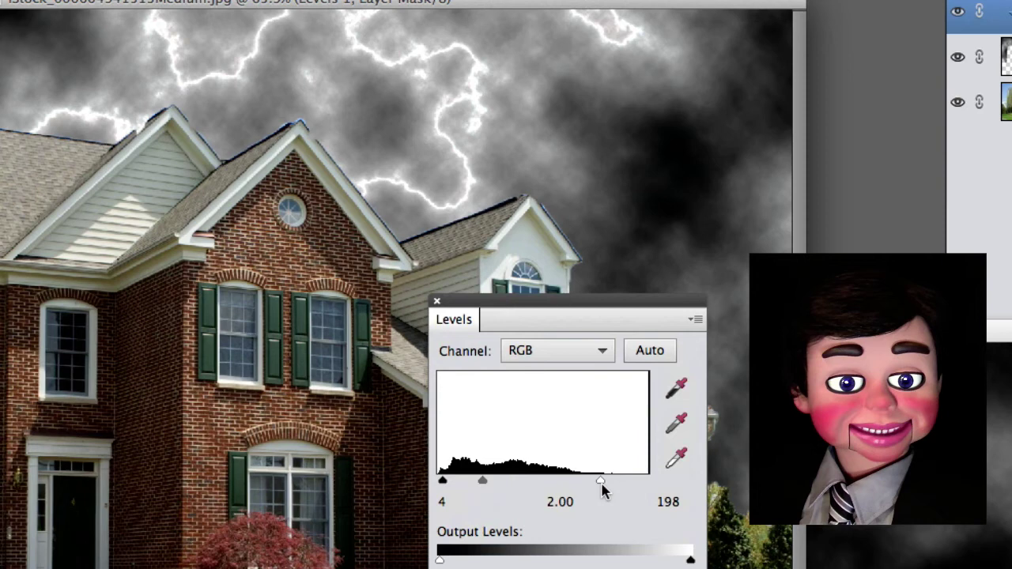
left_click_drag(584, 480, 510, 481)
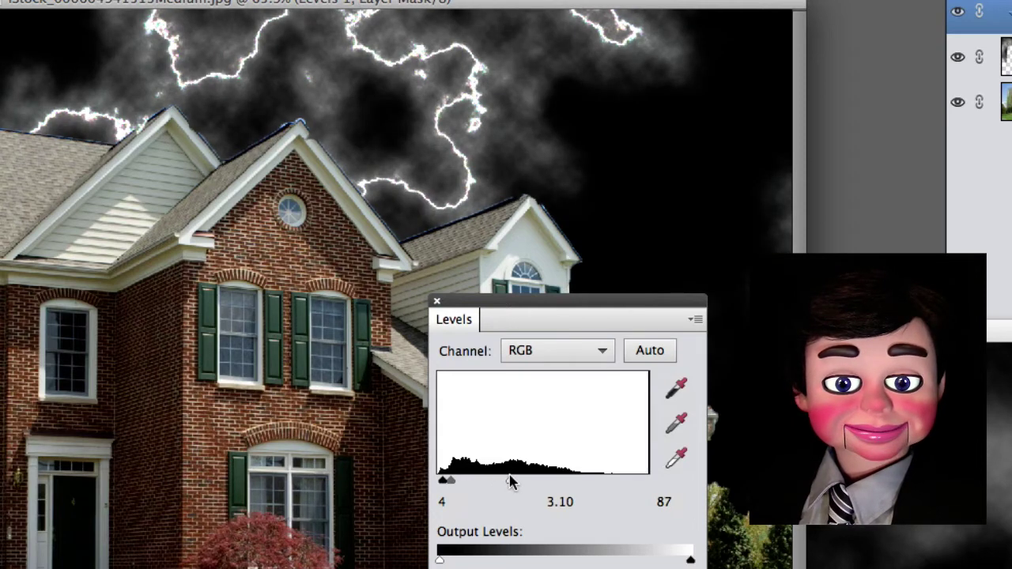
left_click_drag(510, 481, 483, 480)
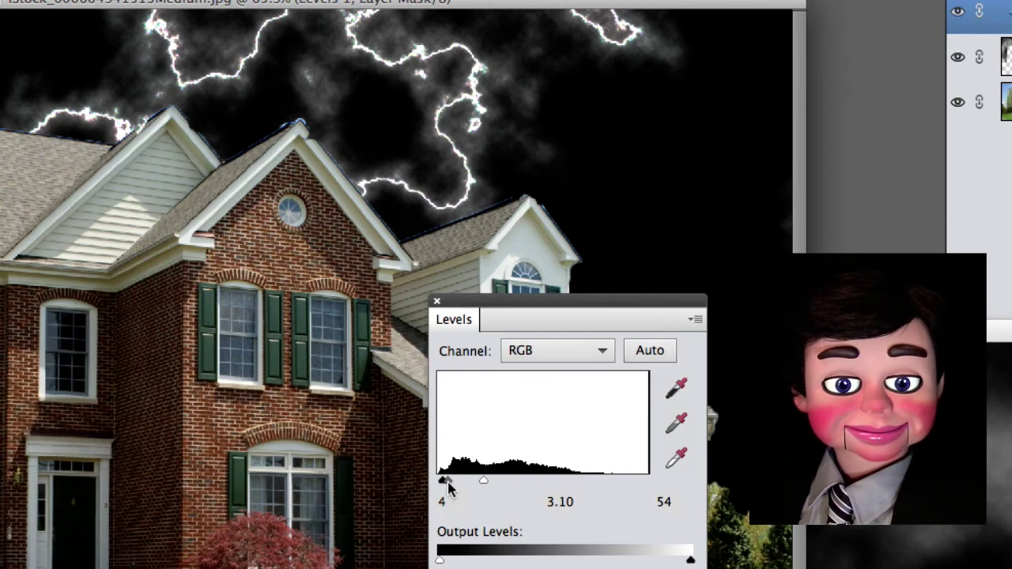
mouse_move(446, 480)
left_mouse_down()
mouse_move(458, 480)
mouse_move(446, 484)
left_mouse_up()
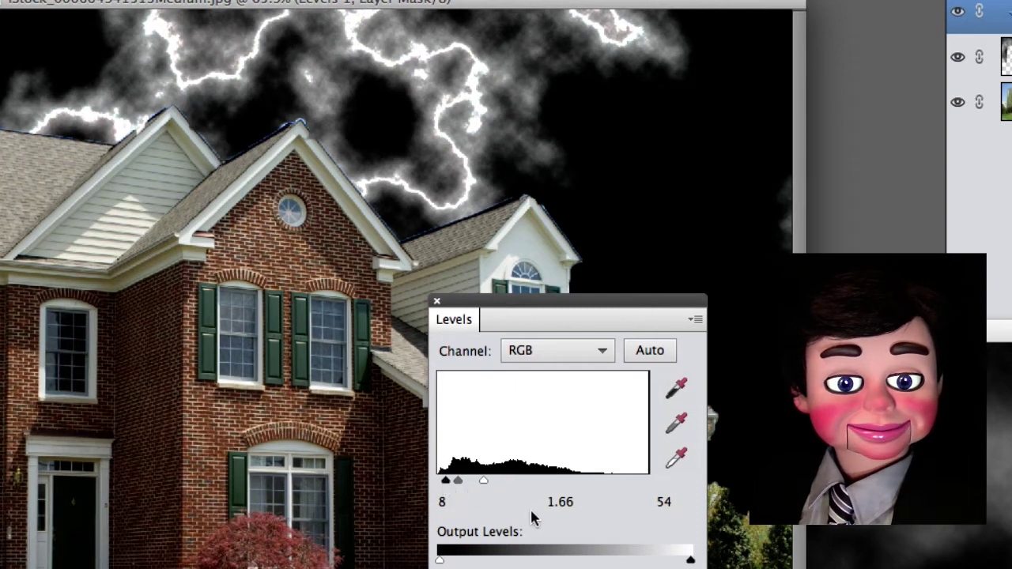
Close the Levels settings and set Layer 1's blend mode to Screen
left_click(436, 300)
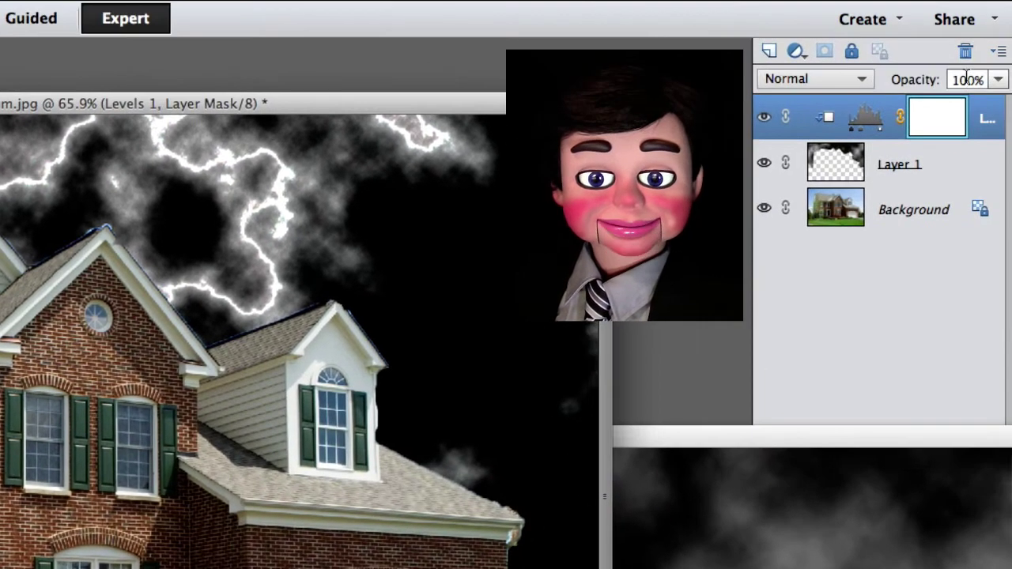
left_click(909, 158)
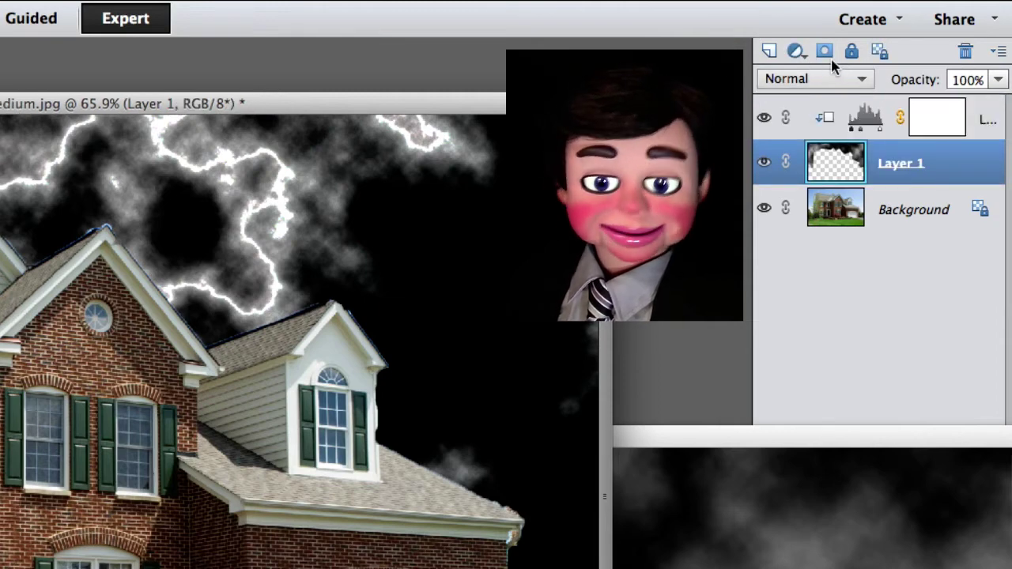
left_click(865, 79)
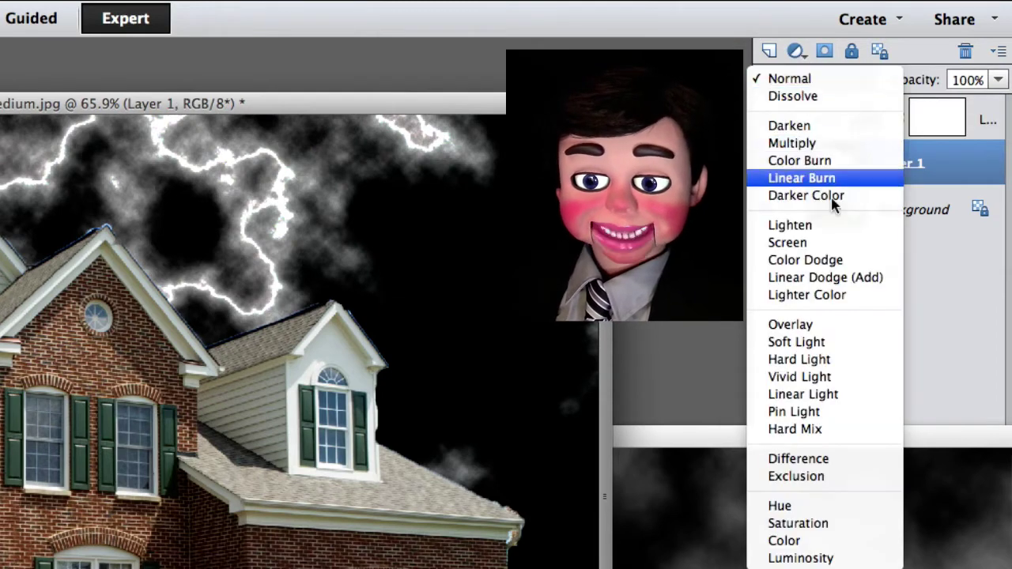
key("Escape")
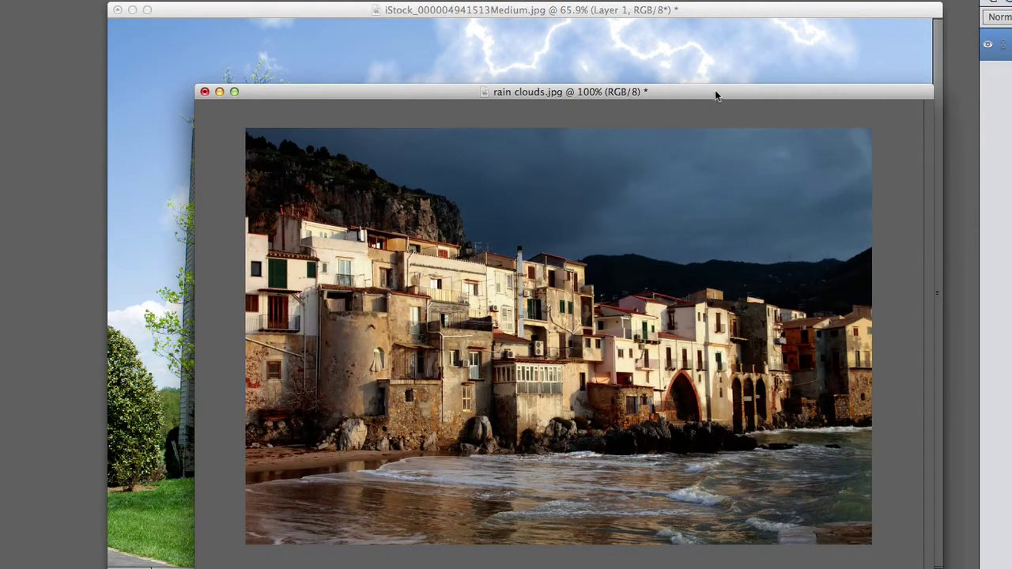
Bring rain clouds.jpg to the front and place the lightning cloud layer onto it
left_click_drag(715, 90, 534, 99)
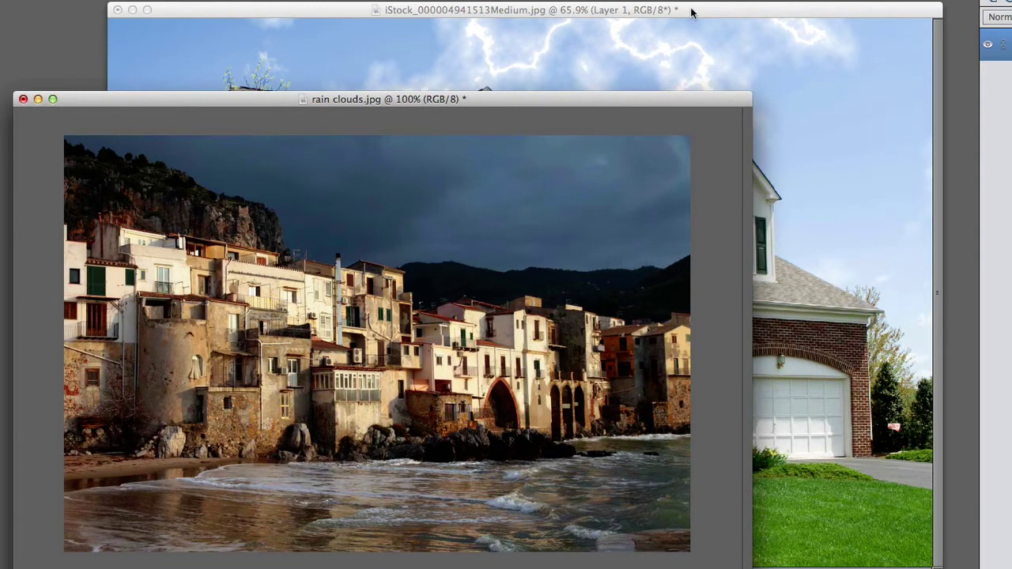
left_click_drag(654, 102, 465, 90)
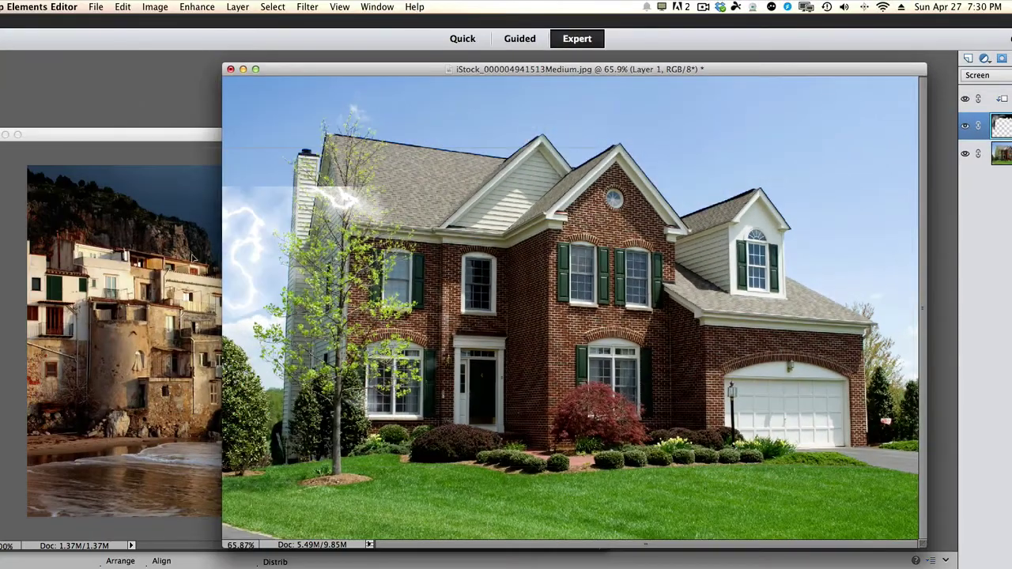
left_click(192, 259)
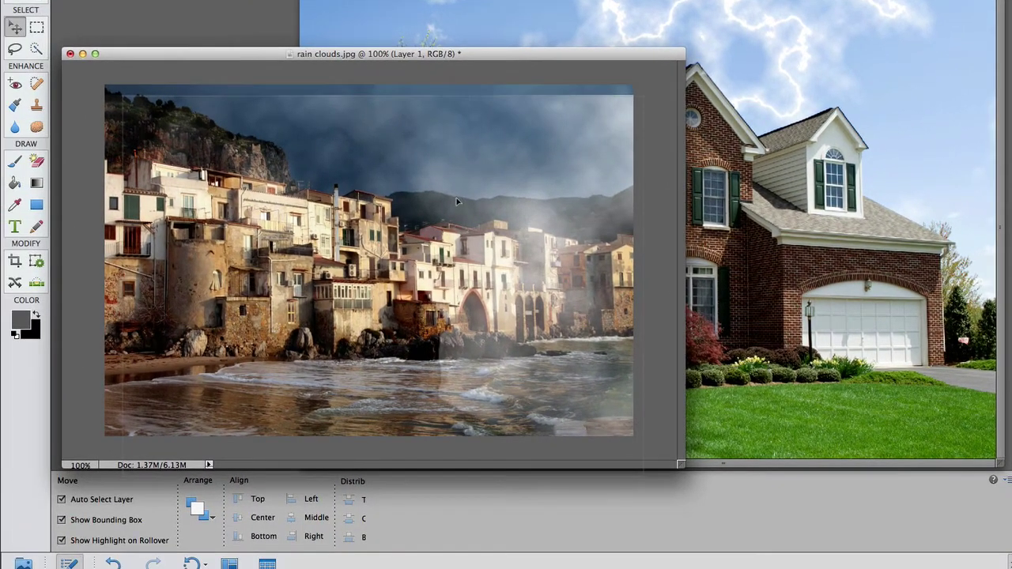
left_click(492, 195)
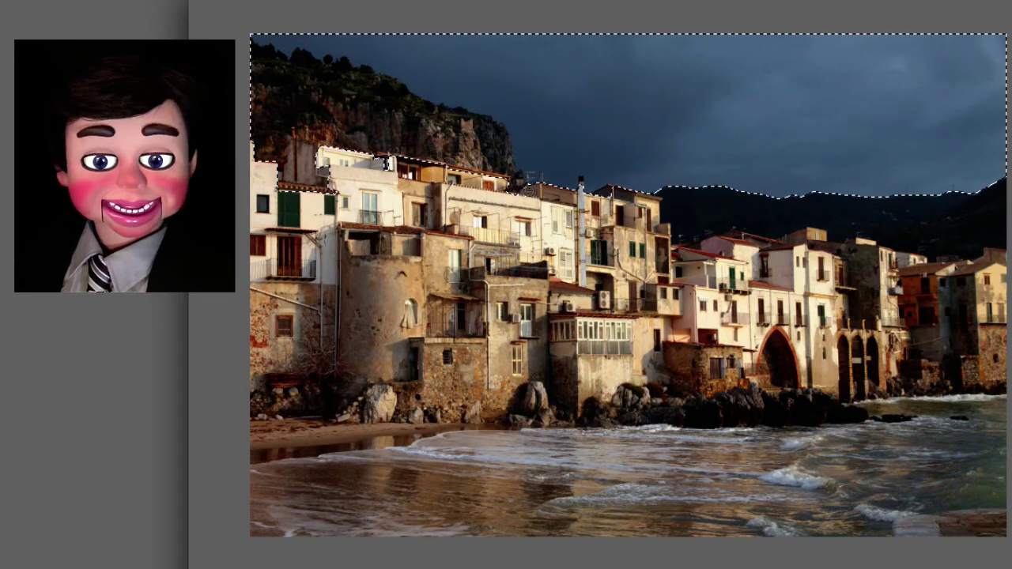
Subtract the cliff from the sky selection, then apply Levels with inverted output, midtone 2.40, lowered white input
left_click_drag(316, 160, 268, 108)
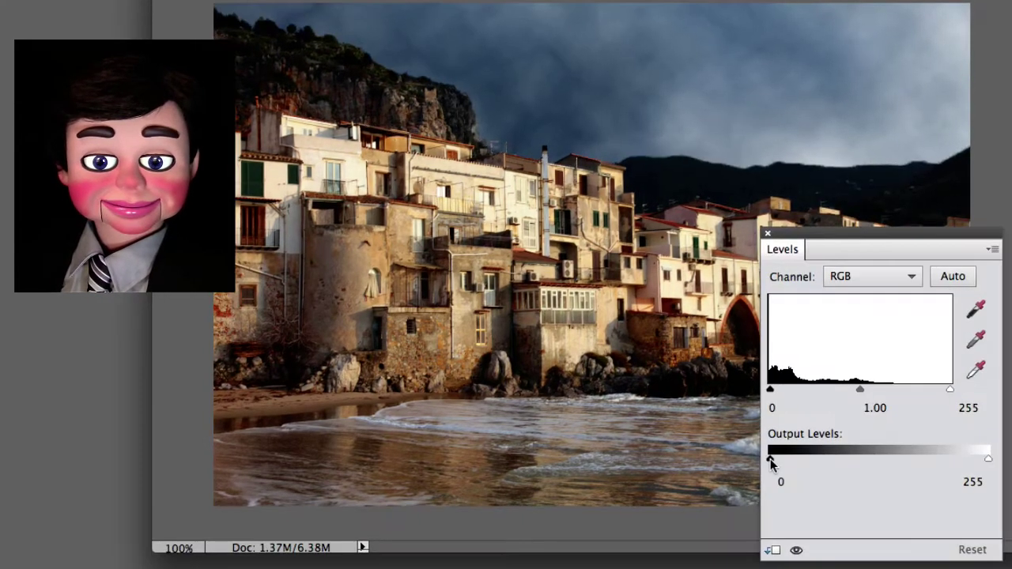
left_click_drag(770, 458, 899, 459)
left_click_drag(989, 459, 770, 458)
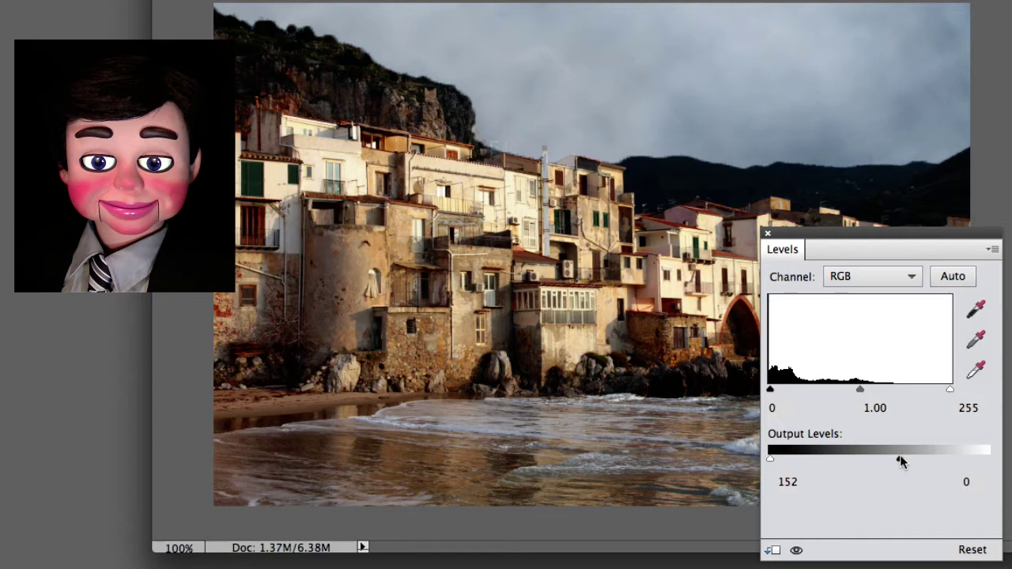
left_click_drag(899, 459, 1004, 466)
left_click_drag(860, 389, 804, 393)
left_click_drag(949, 389, 778, 395)
key("Tab")
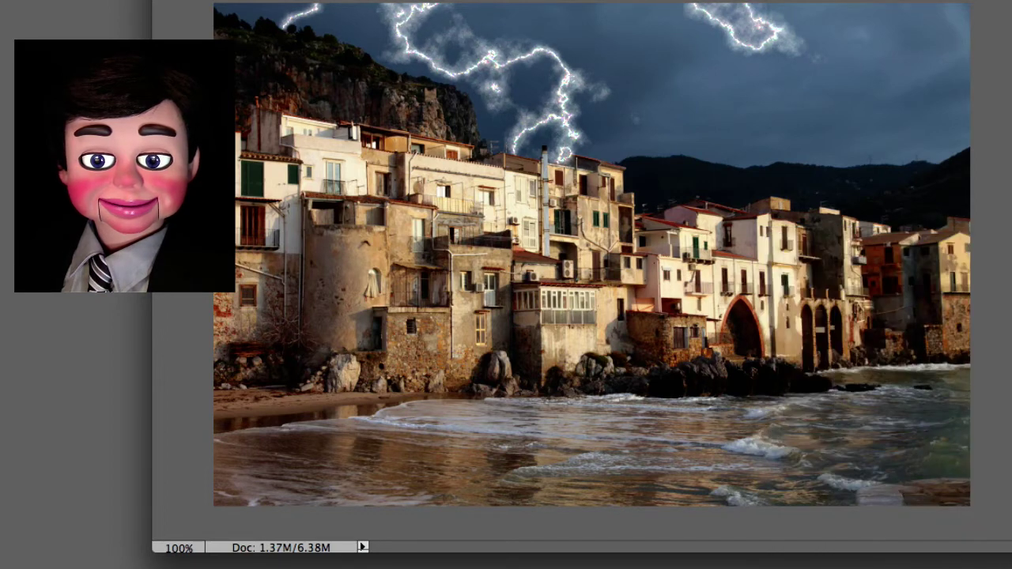